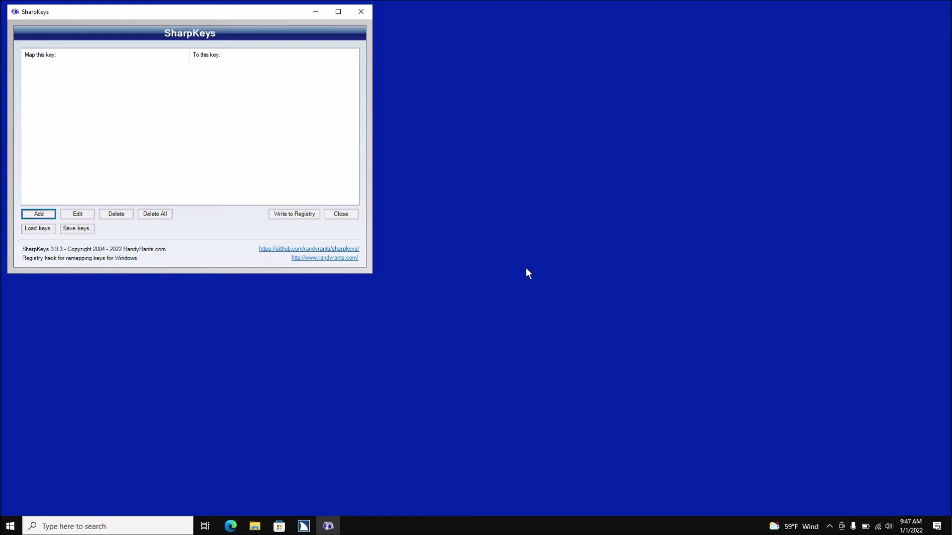
# Start adding a new key mapping.
pyautogui.press('Return')
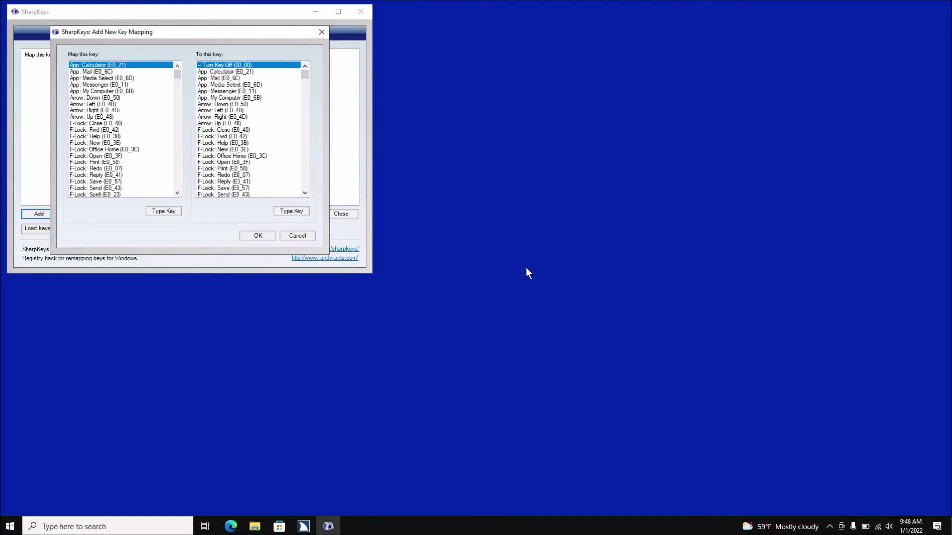
pyautogui.press('Tab')
pyautogui.press('Return')
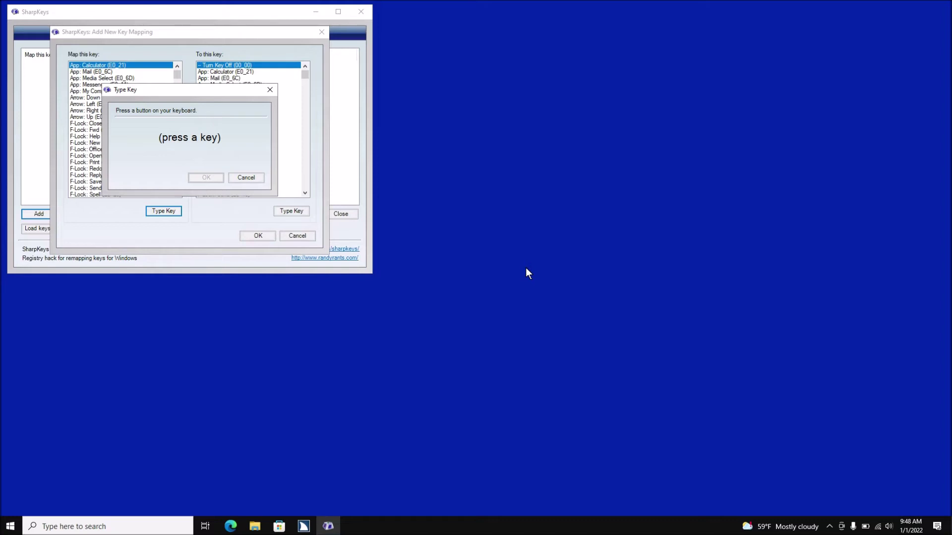
pyautogui.press('less')
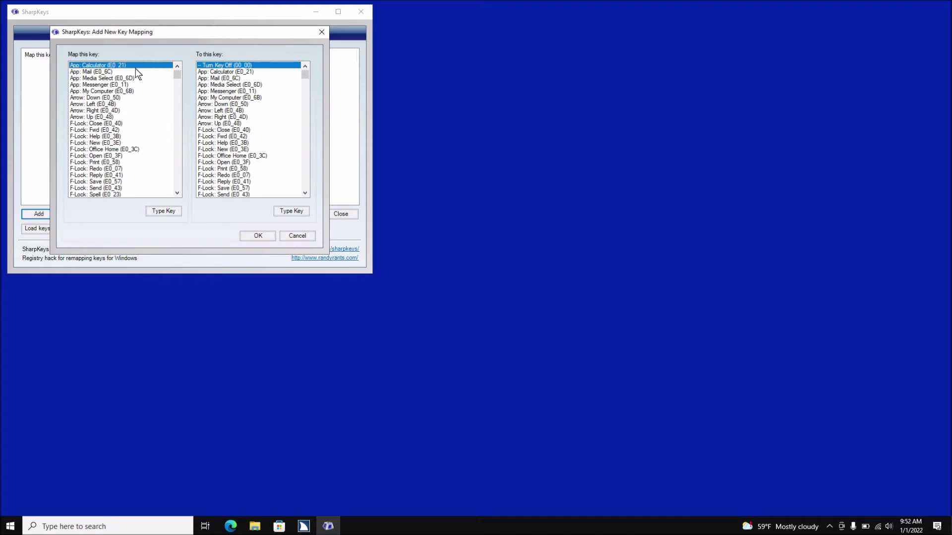
# Choose Special: ISO extra key (00_56) as the key to remap in the new mapping.
pyautogui.press('Down')
pyautogui.press('Down')
pyautogui.press('Down')
pyautogui.press('Down')
pyautogui.press('Down')
pyautogui.press('Down')
pyautogui.press('Down')
pyautogui.press('Down')
pyautogui.press('Down')
pyautogui.press('Down')
pyautogui.press('Down')
pyautogui.press('Down')
pyautogui.press('Down')
pyautogui.press('Down')
pyautogui.press('Down')
pyautogui.press('Down')
pyautogui.press('Down')
pyautogui.press('Down')
pyautogui.press('Down')
pyautogui.press('Down')
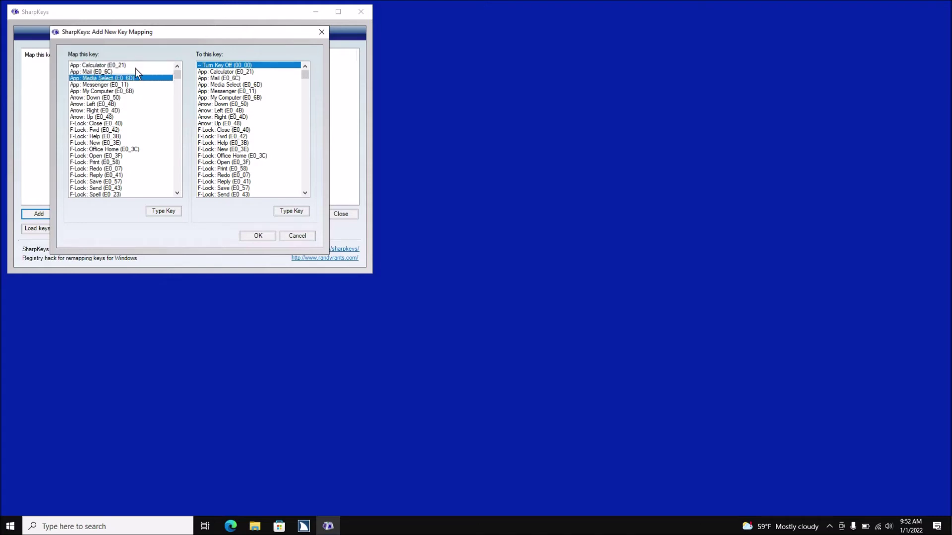
pyautogui.press('Down')
pyautogui.press('Down')
pyautogui.press('Down')
pyautogui.press('Down')
pyautogui.press('Down')
pyautogui.press('Down')
pyautogui.press('Down')
pyautogui.press('Down')
pyautogui.press('Down')
pyautogui.press('Down')
pyautogui.press('Down')
pyautogui.press('Down')
pyautogui.press('Down')
pyautogui.press('Down')
pyautogui.press('Down')
pyautogui.press('Down')
pyautogui.press('Down')
pyautogui.press('Down')
pyautogui.press('Down')
pyautogui.press('Down')
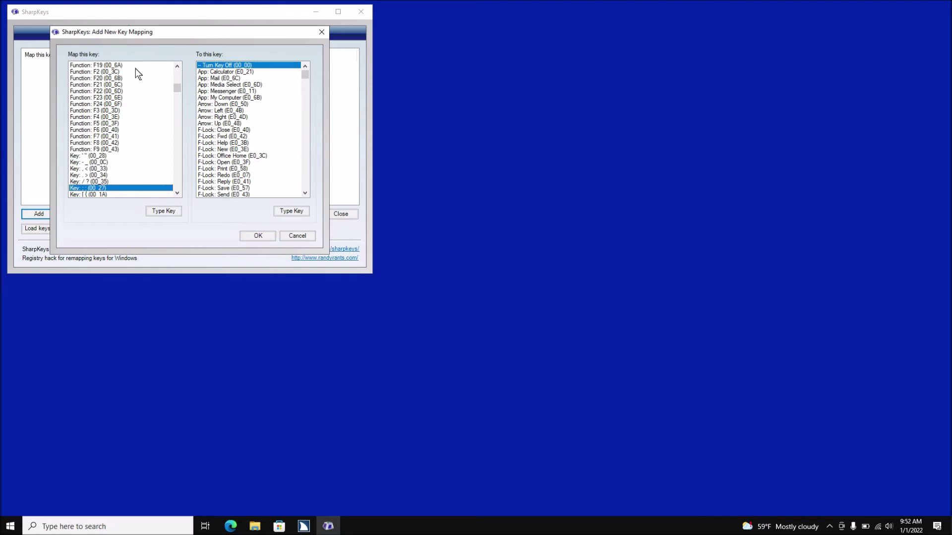
pyautogui.press('Down')
pyautogui.press('Down')
pyautogui.press('Down')
pyautogui.press('Down')
pyautogui.press('Down')
pyautogui.press('Down')
pyautogui.press('Down')
pyautogui.press('Down')
pyautogui.press('Down')
pyautogui.press('Down')
pyautogui.press('Down')
pyautogui.press('Down')
pyautogui.press('Down')
pyautogui.press('Down')
pyautogui.press('Down')
pyautogui.press('Down')
pyautogui.press('Down')
pyautogui.press('Down')
pyautogui.press('Down')
pyautogui.press('Down')
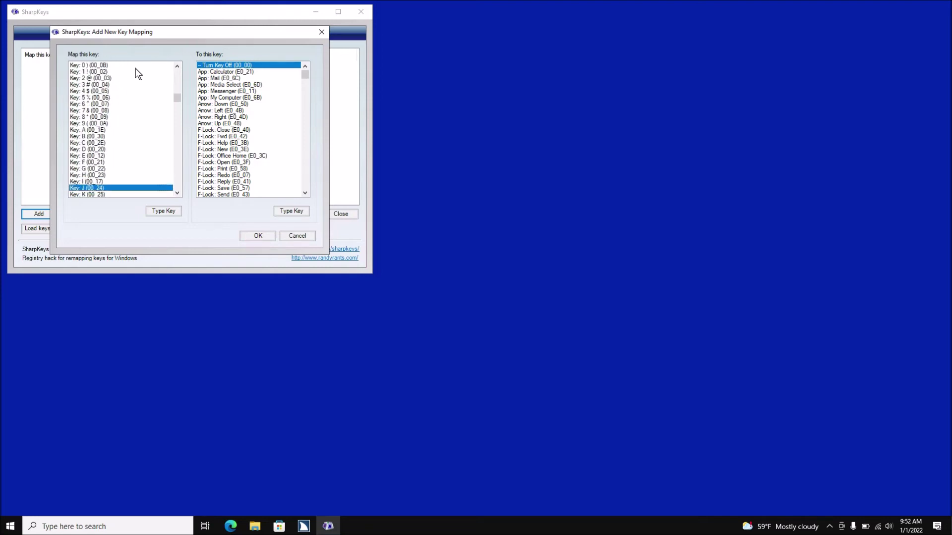
pyautogui.press('Down')
pyautogui.press('Down')
pyautogui.press('Down')
pyautogui.press('Down')
pyautogui.press('Down')
pyautogui.press('Down')
pyautogui.press('Down')
pyautogui.press('Down')
pyautogui.press('Down')
pyautogui.press('Down')
pyautogui.press('Down')
pyautogui.press('Down')
pyautogui.press('Down')
pyautogui.press('Down')
pyautogui.press('Down')
pyautogui.press('Down')
pyautogui.press('Down')
pyautogui.press('Down')
pyautogui.press('Down')
pyautogui.press('Down')
pyautogui.press('Down')
pyautogui.press('Down')
pyautogui.press('Down')
pyautogui.press('Down')
pyautogui.press('Down')
pyautogui.press('Down')
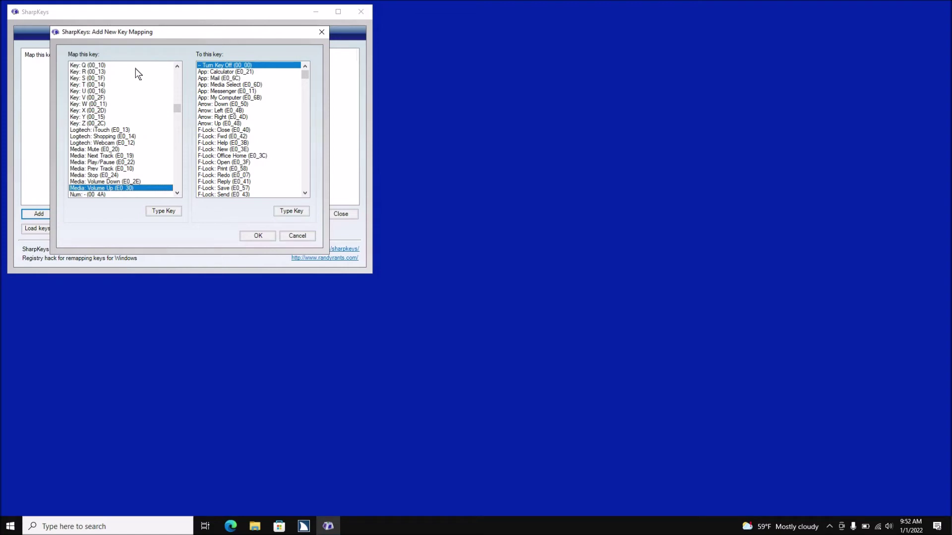
pyautogui.press('ctrl')
pyautogui.press('Down')
pyautogui.press('Down')
pyautogui.press('Down')
pyautogui.press('Down')
pyautogui.press('Down')
pyautogui.press('Down')
pyautogui.press('Down')
pyautogui.press('Down')
pyautogui.press('Down')
pyautogui.press('Down')
pyautogui.press('Down')
pyautogui.press('Down')
pyautogui.press('Down')
pyautogui.press('Down')
pyautogui.press('Down')
pyautogui.press('Down')
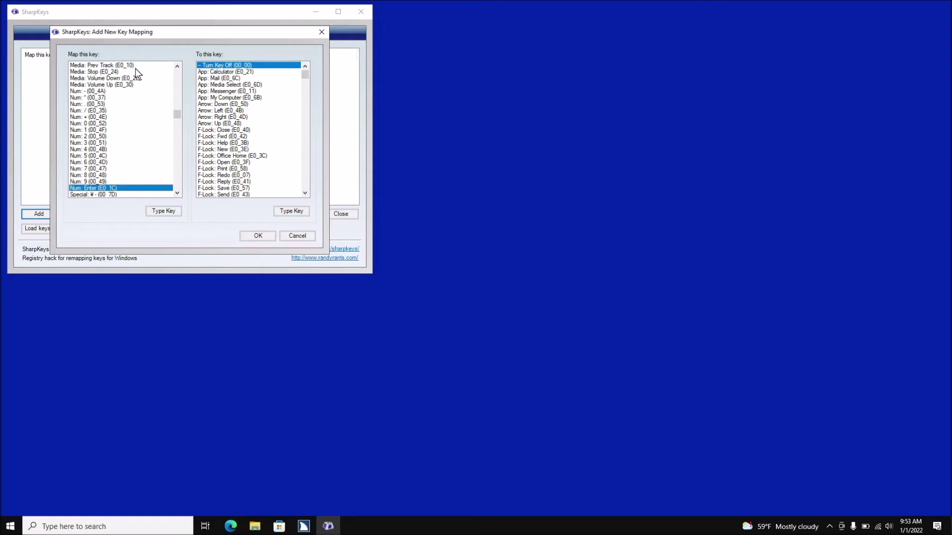
pyautogui.press('Down')
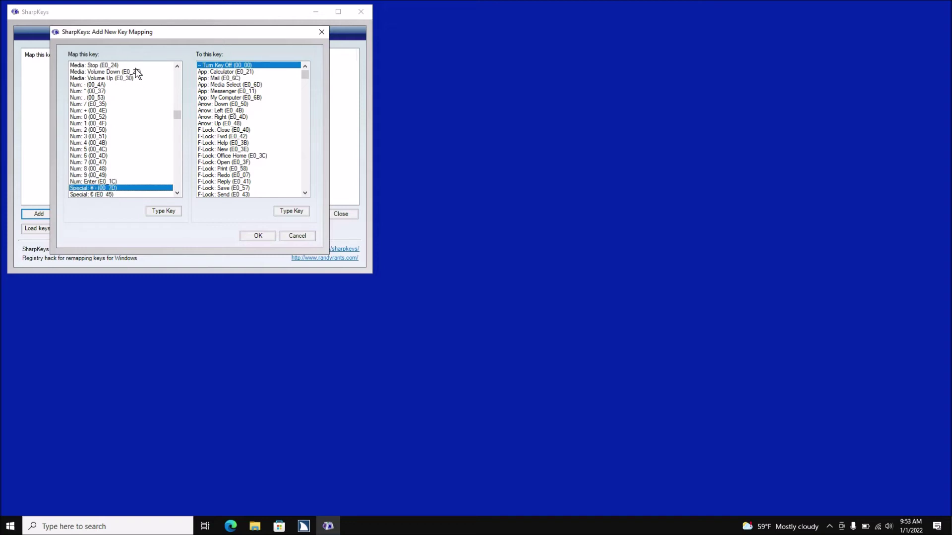
pyautogui.press('Down')
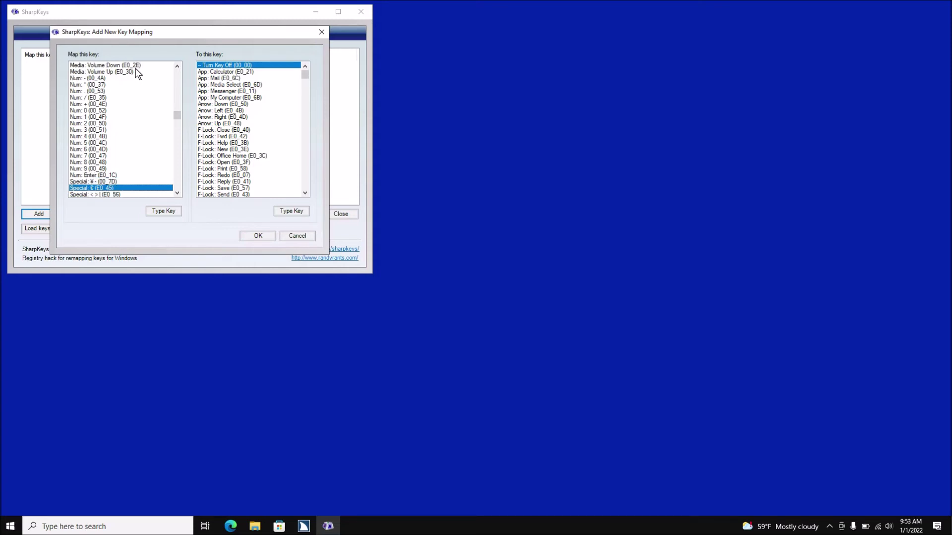
pyautogui.press('Down')
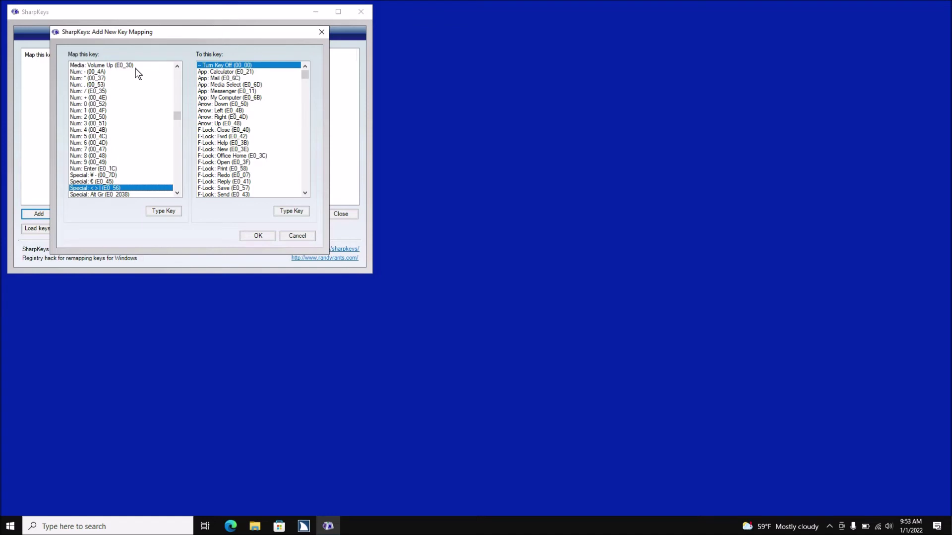
pyautogui.press('Down')
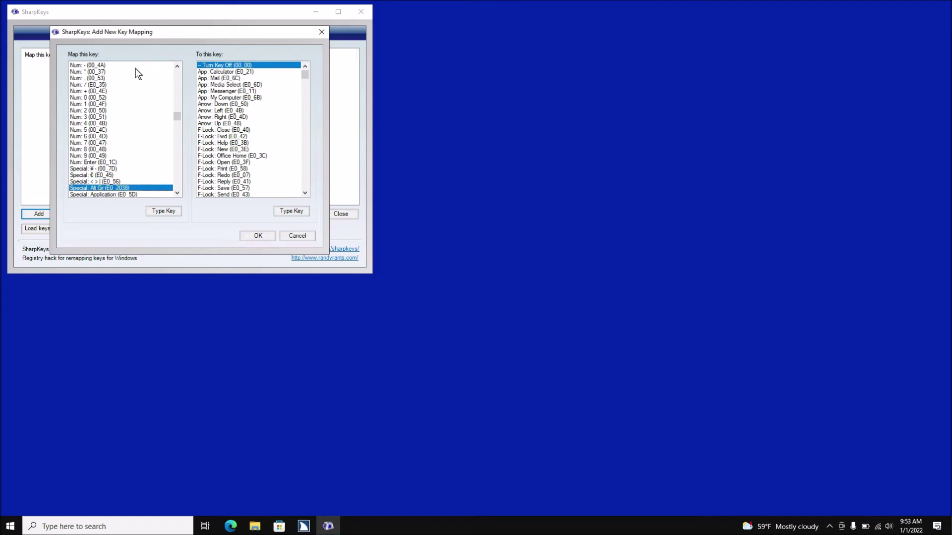
pyautogui.press('Down')
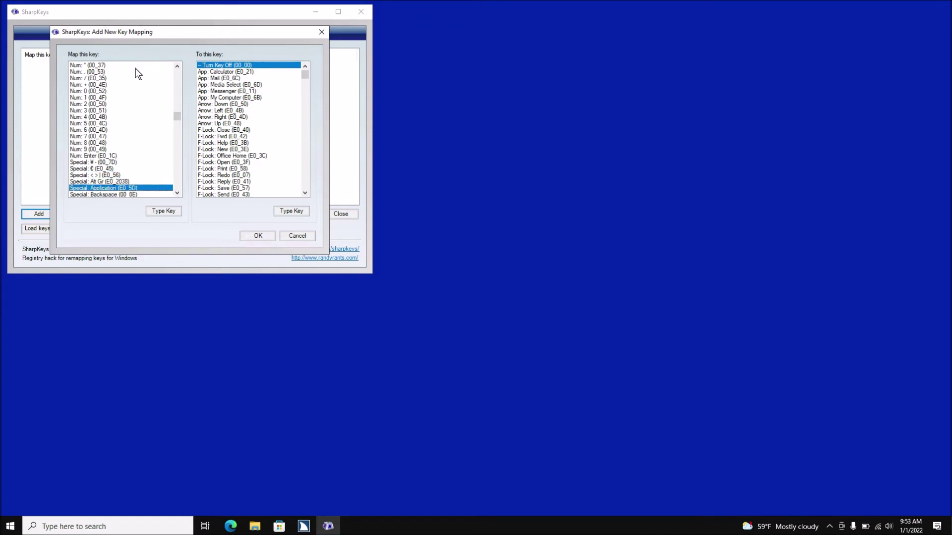
pyautogui.press('Down')
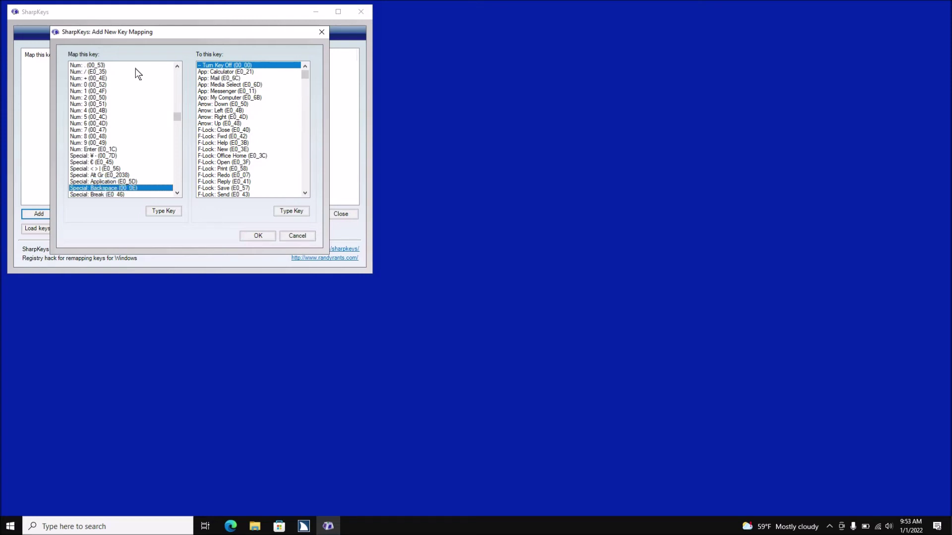
pyautogui.press('Down')
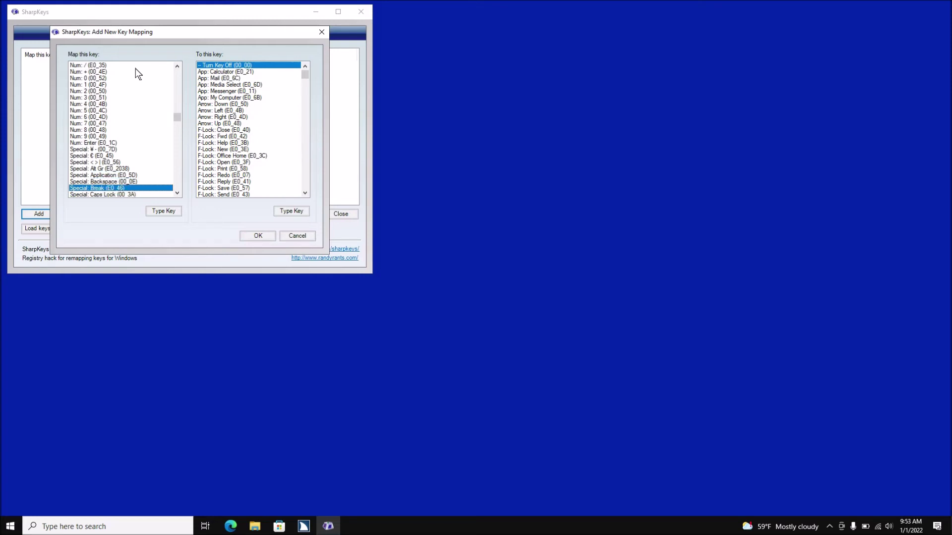
pyautogui.press('Down')
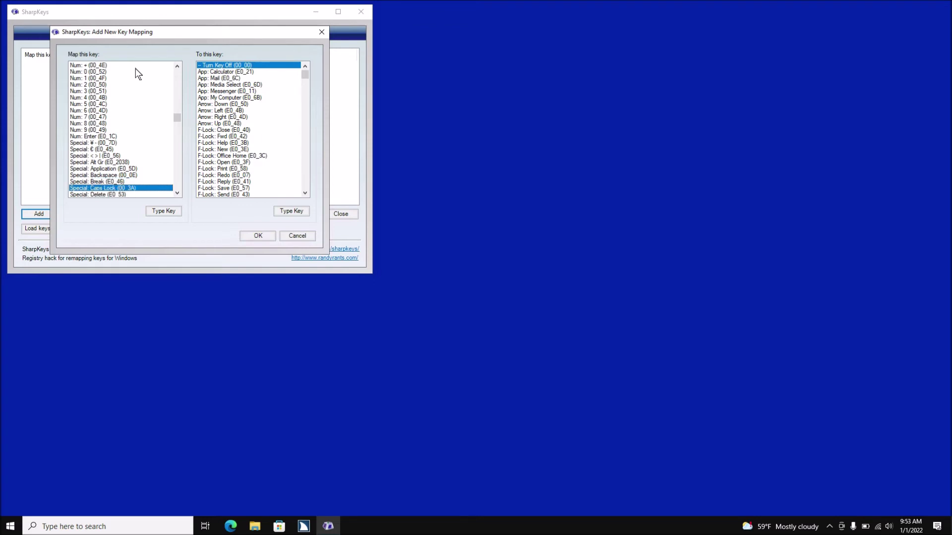
pyautogui.press('Down')
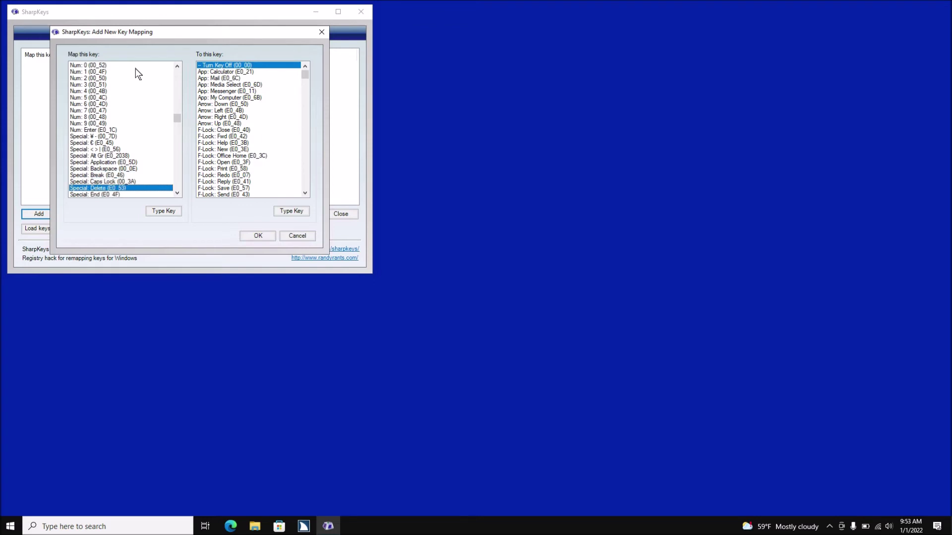
pyautogui.press('Down')
pyautogui.press('Down')
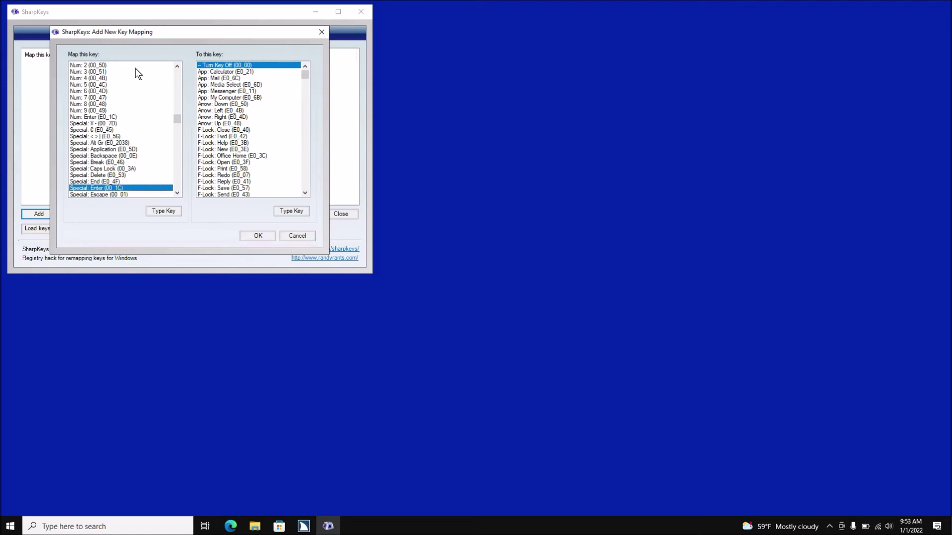
pyautogui.press('Down')
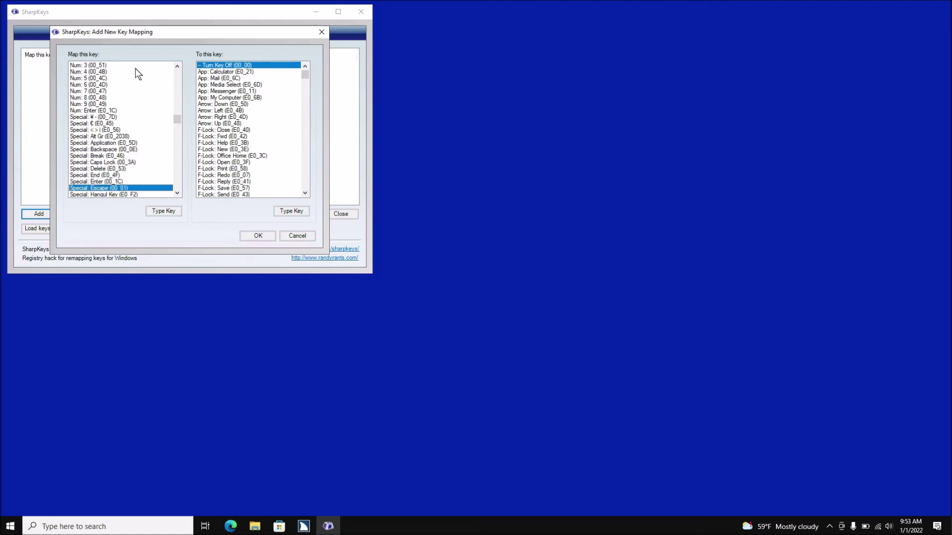
pyautogui.press('Down')
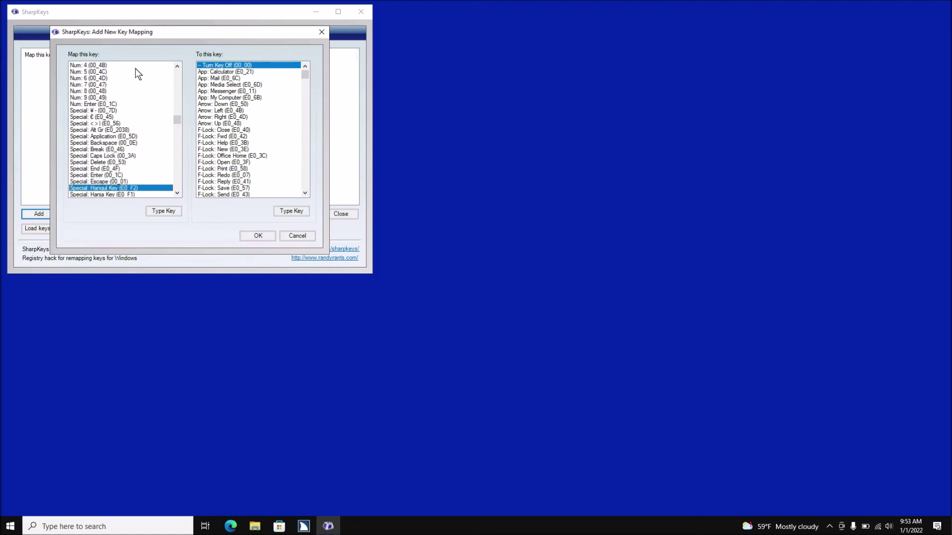
pyautogui.press('Down')
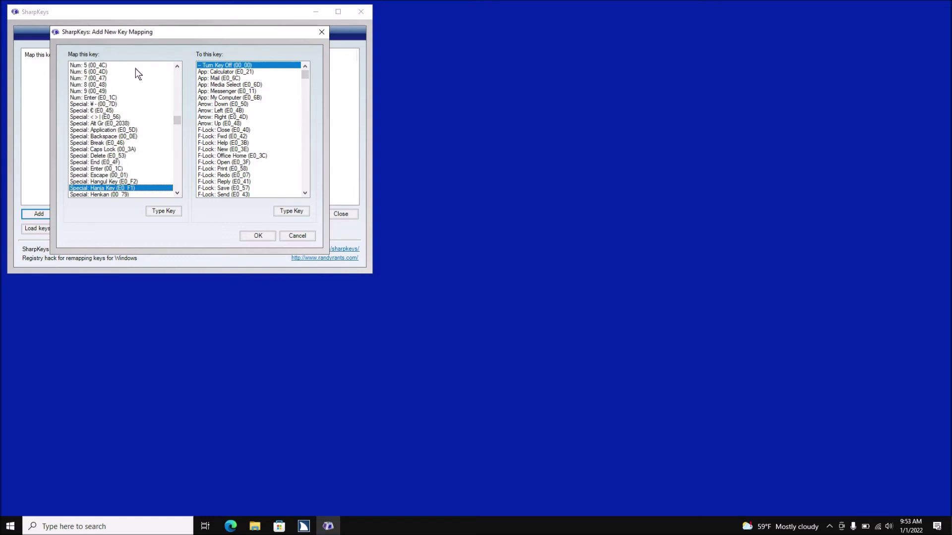
pyautogui.press('Down')
pyautogui.press('Down')
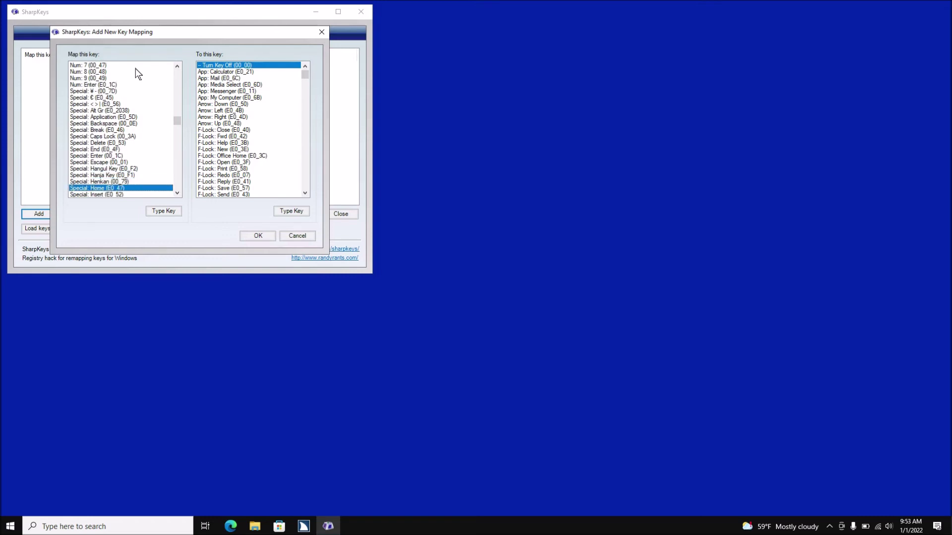
pyautogui.press('Down')
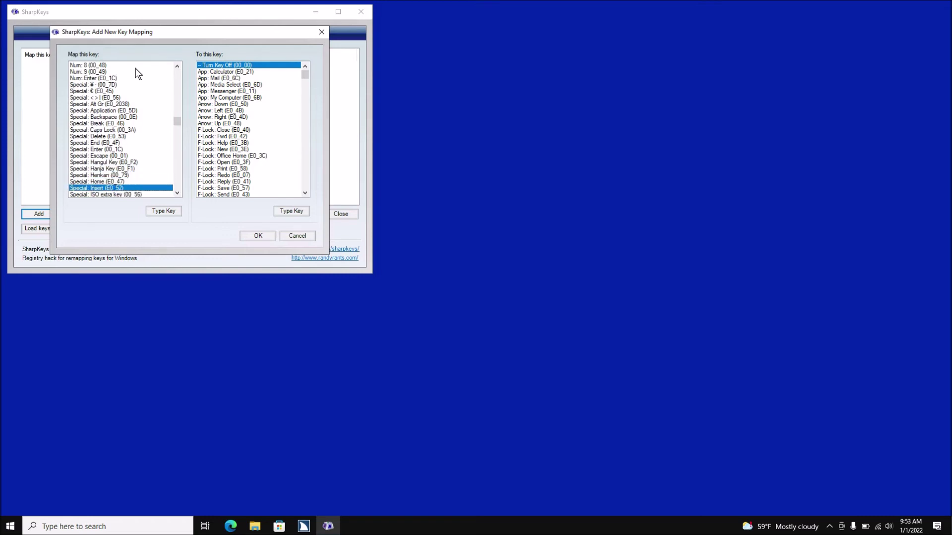
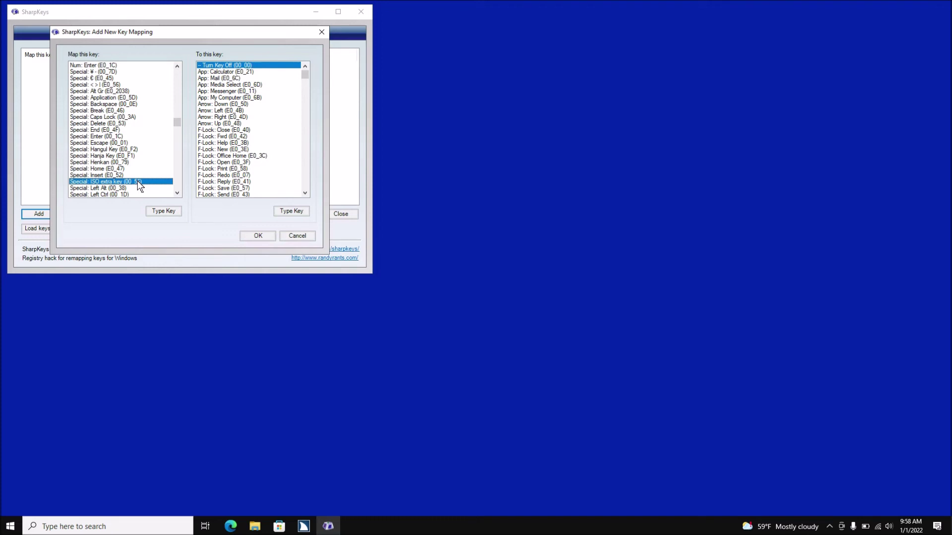
pyautogui.press('Tab')
pyautogui.press('Tab')
pyautogui.press('Tab')
pyautogui.click(139, 184)
# Choose Special: Application (E0_5D) as the target key for the ISO extra key and confirm the new mapping.
pyautogui.press('Down')
pyautogui.press('Down')
pyautogui.press('Down')
pyautogui.press('Down')
pyautogui.press('Down')
pyautogui.press('Down')
pyautogui.press('Down')
pyautogui.press('Down')
pyautogui.press('Down')
pyautogui.press('Down')
pyautogui.press('Down')
pyautogui.press('Down')
pyautogui.press('Down')
pyautogui.press('Down')
pyautogui.press('Down')
pyautogui.press('Down')
pyautogui.press('Down')
pyautogui.press('Down')
pyautogui.press('Down')
pyautogui.press('Down')
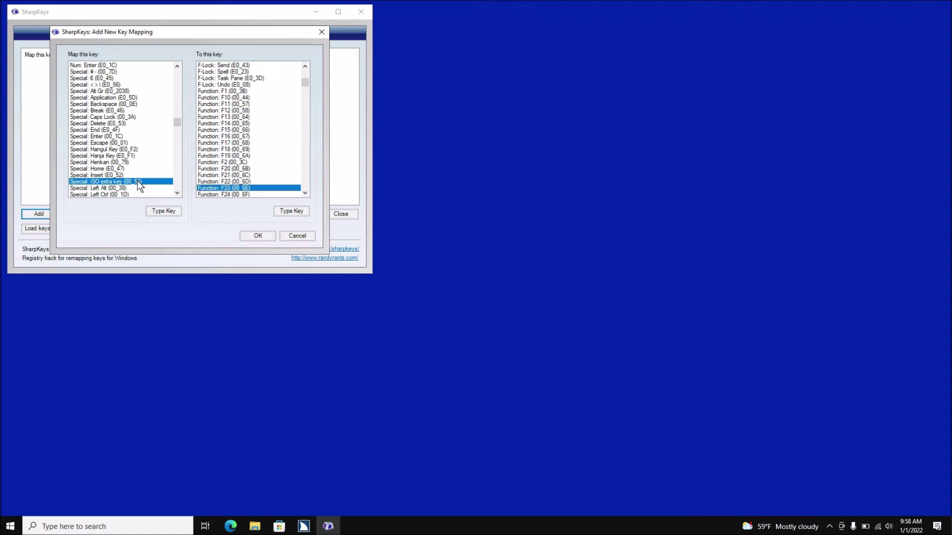
pyautogui.press('Down')
pyautogui.press('Down')
pyautogui.press('Down')
pyautogui.press('Down')
pyautogui.press('Down')
pyautogui.press('Down')
pyautogui.press('Down')
pyautogui.press('Down')
pyautogui.press('Down')
pyautogui.press('Down')
pyautogui.press('Down')
pyautogui.press('Down')
pyautogui.press('Down')
pyautogui.press('Down')
pyautogui.press('Down')
pyautogui.press('Down')
pyautogui.press('Down')
pyautogui.press('Down')
pyautogui.press('Down')
pyautogui.press('Down')
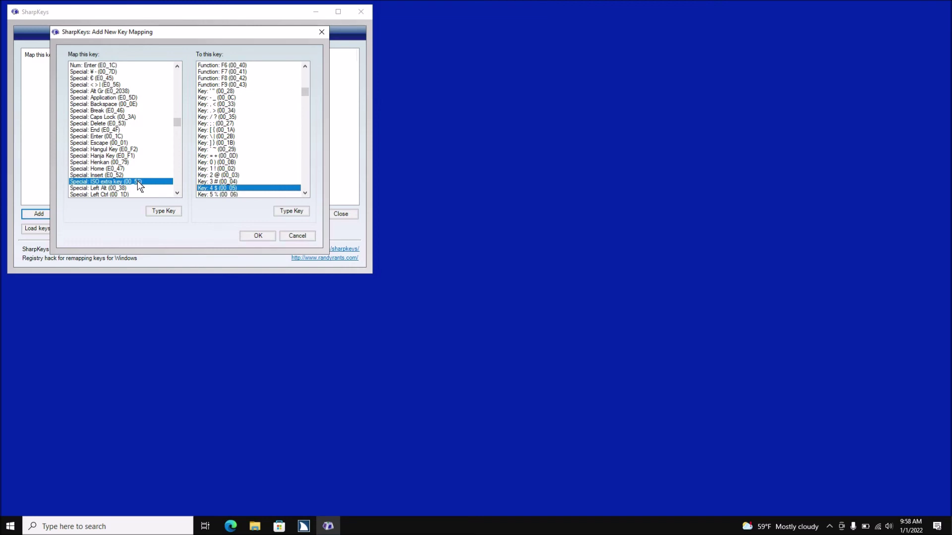
pyautogui.press('Down')
pyautogui.press('Down')
pyautogui.press('Down')
pyautogui.press('Down')
pyautogui.press('Down')
pyautogui.press('Down')
pyautogui.press('Down')
pyautogui.press('Down')
pyautogui.press('Down')
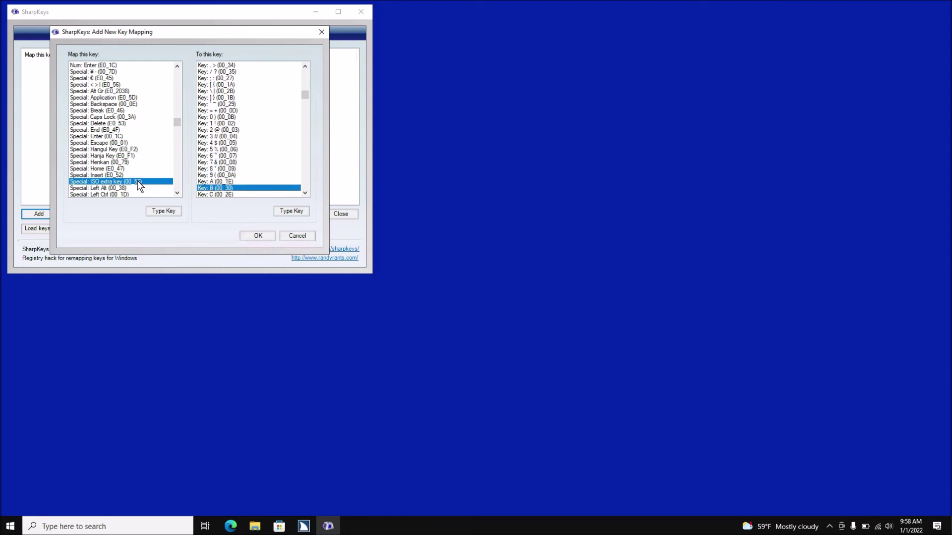
pyautogui.press('Down')
pyautogui.press('Down')
pyautogui.press('Down')
pyautogui.press('Down')
pyautogui.press('Down')
pyautogui.press('Down')
pyautogui.press('Down')
pyautogui.press('Down')
pyautogui.press('Down')
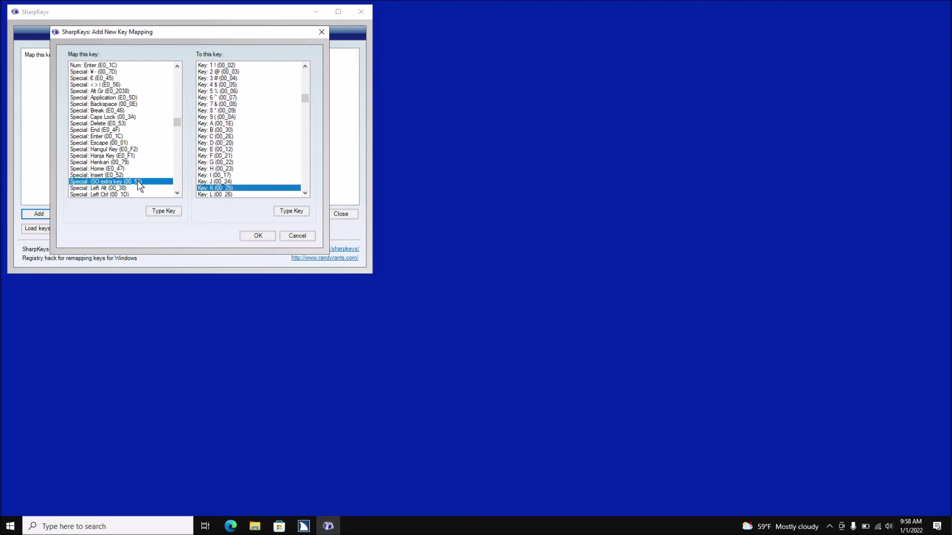
pyautogui.press('Down')
pyautogui.press('Down')
pyautogui.press('Down')
pyautogui.press('Down')
pyautogui.press('Down')
pyautogui.press('Down')
pyautogui.press('Down')
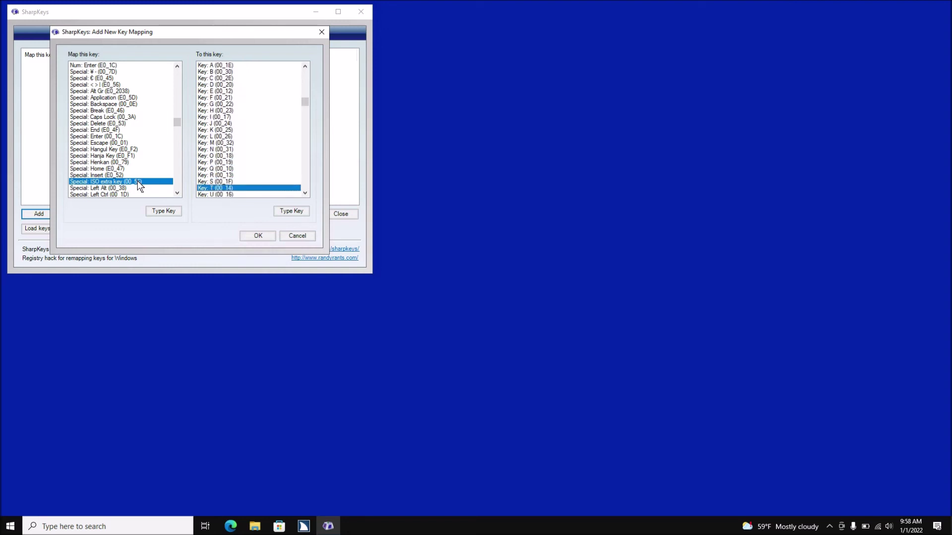
pyautogui.press('Down')
pyautogui.press('Down')
pyautogui.press('Down')
pyautogui.press('Down')
pyautogui.press('Down')
pyautogui.press('Down')
pyautogui.press('Down')
pyautogui.press('Down')
pyautogui.press('Down')
pyautogui.press('Down')
pyautogui.press('Down')
pyautogui.press('Down')
pyautogui.press('Down')
pyautogui.press('Down')
pyautogui.press('Down')
pyautogui.press('Down')
pyautogui.press('Down')
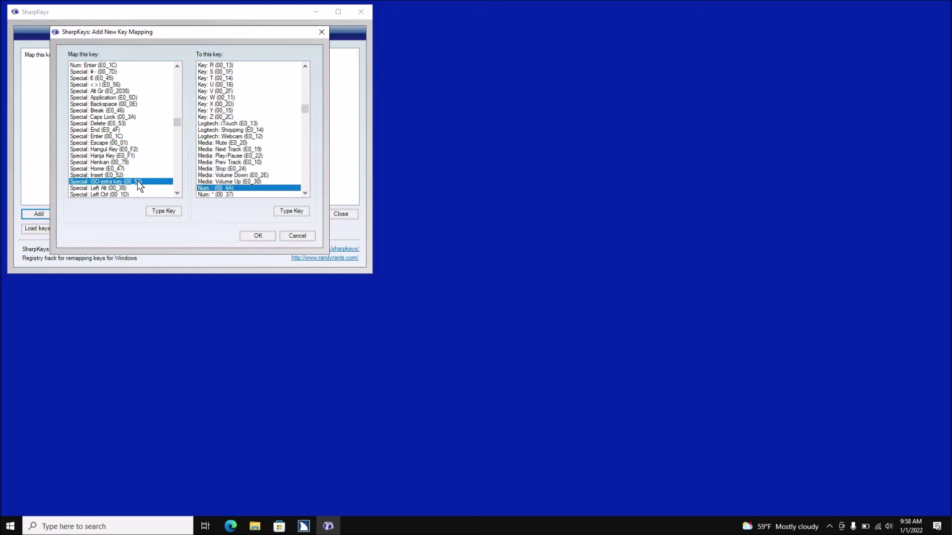
pyautogui.click(139, 184)
pyautogui.press('Down')
pyautogui.press('Down')
pyautogui.press('Down')
pyautogui.press('Down')
pyautogui.press('Down')
pyautogui.press('Down')
pyautogui.press('Down')
pyautogui.press('Down')
pyautogui.press('Down')
pyautogui.press('Down')
pyautogui.press('Down')
pyautogui.press('Down')
pyautogui.press('Down')
pyautogui.press('Down')
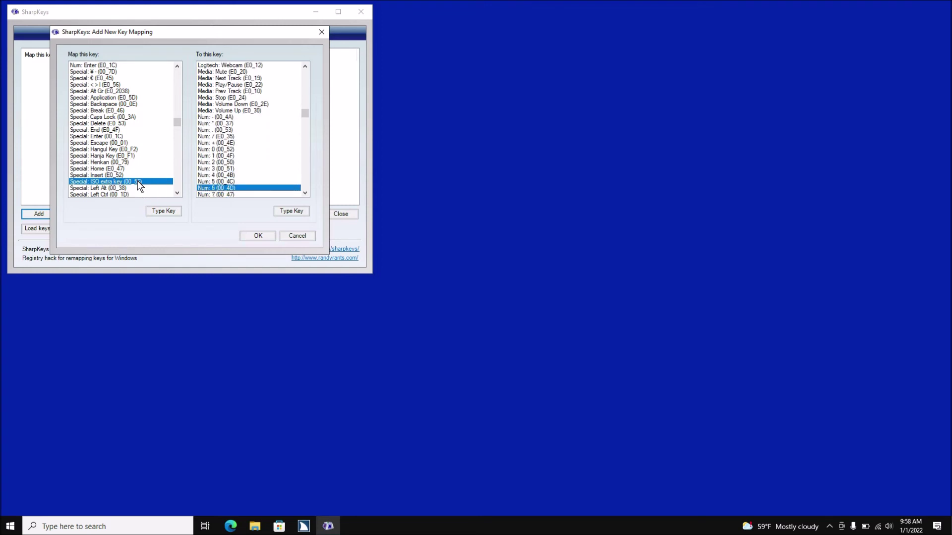
pyautogui.press('Down')
pyautogui.press('Down')
pyautogui.press('Down')
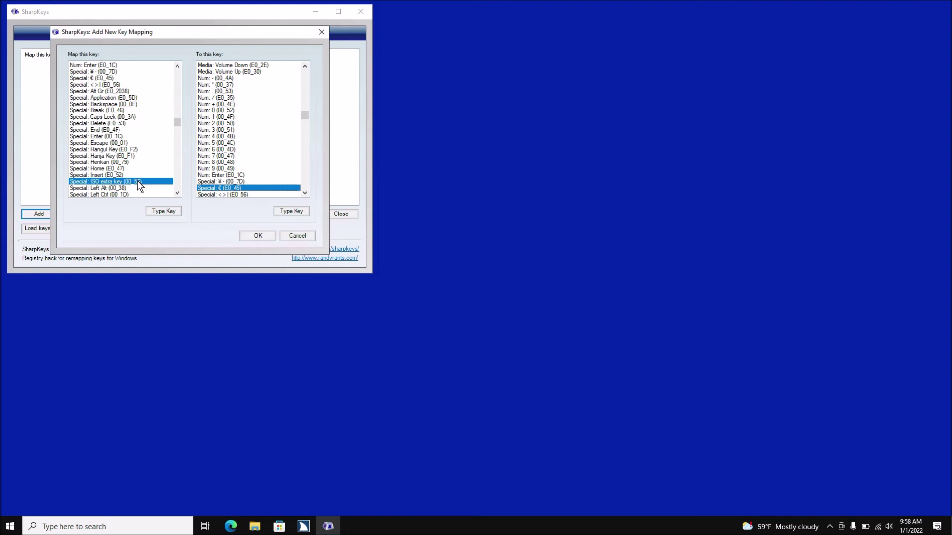
pyautogui.press('Down')
pyautogui.press('Down')
pyautogui.press('Down')
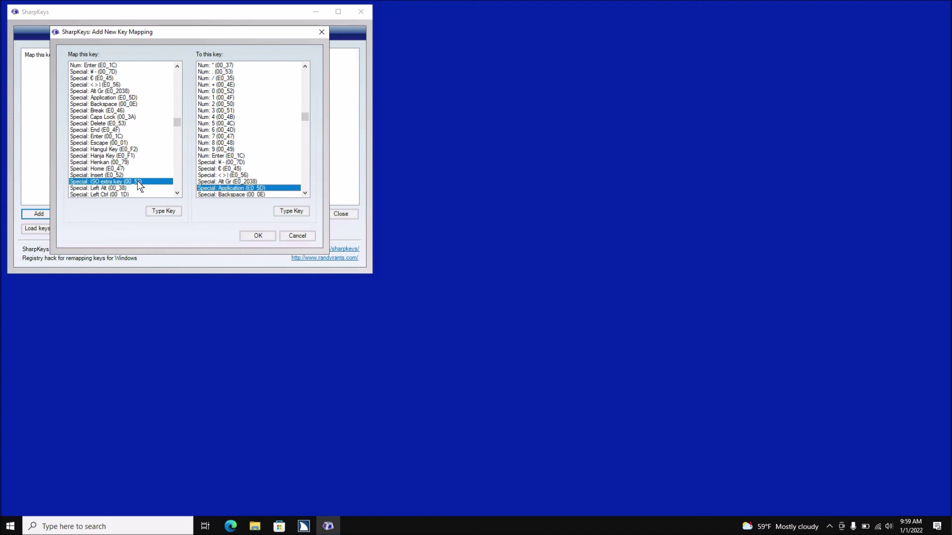
pyautogui.press('Tab')
pyautogui.press('Return')
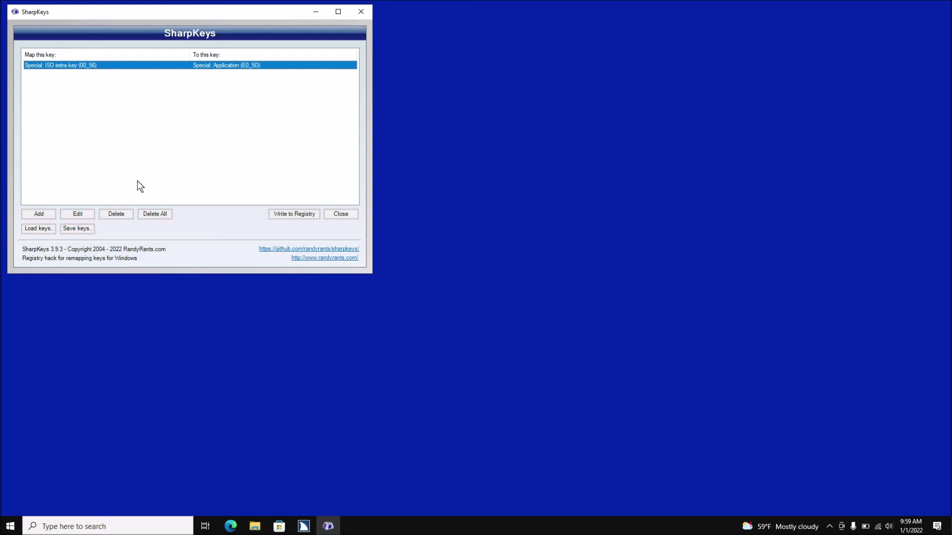
# Move the keyboard focus to the command that writes the key mappings to the registry.
pyautogui.press('Tab')
pyautogui.press('Tab')
pyautogui.press('Tab')
pyautogui.press('Tab')
pyautogui.press('Tab')
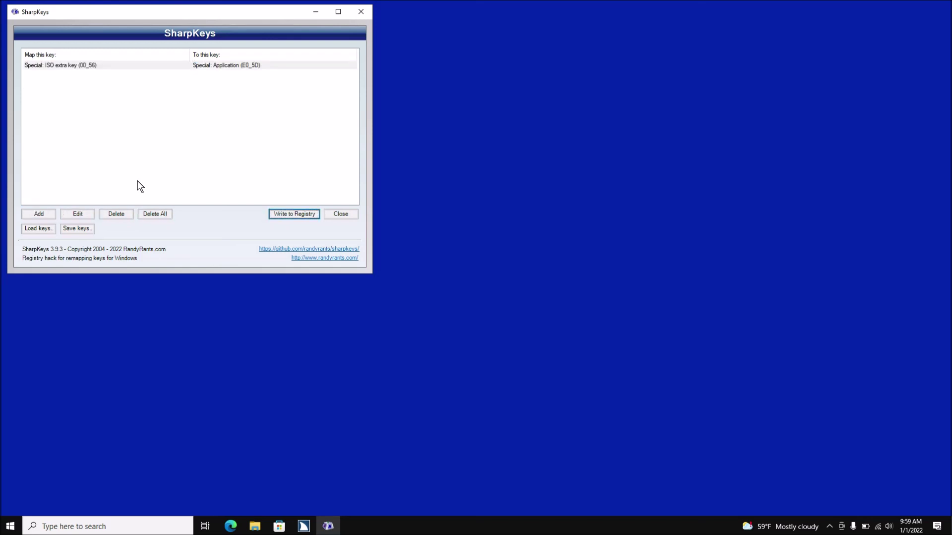
# Open the context menu of the pinned Microsoft Edge taskbar item and go through its entries to Unpin from taskbar.
pyautogui.press('ctrl')
pyautogui.press('super+t')
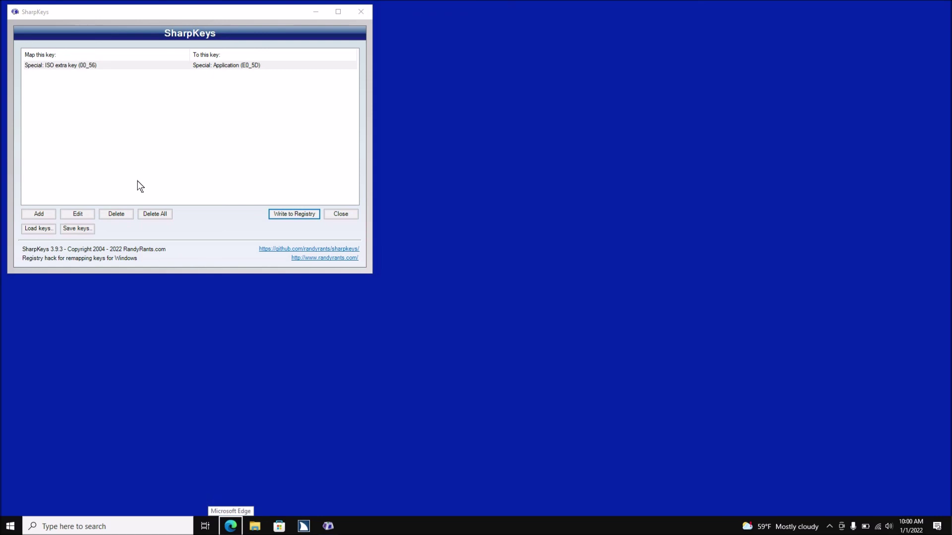
pyautogui.press('Menu')
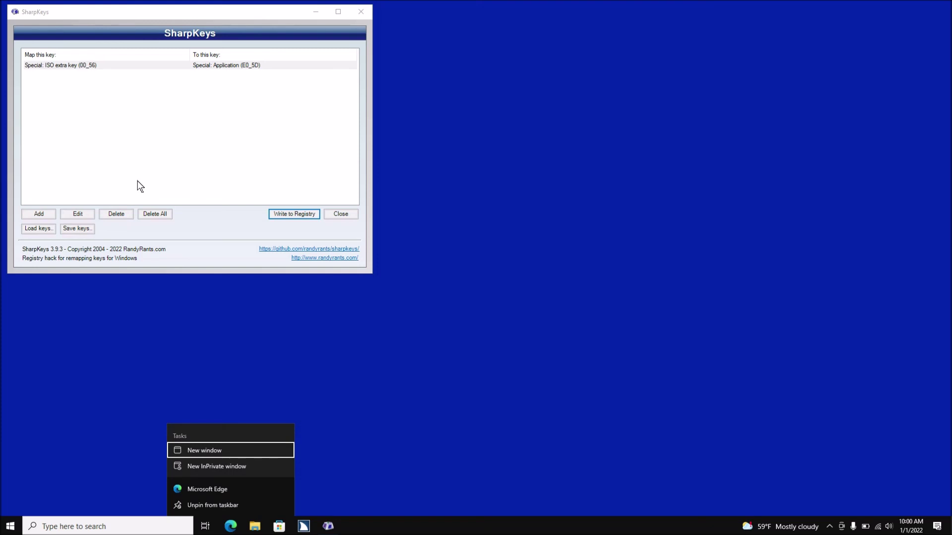
pyautogui.press('ctrl')
pyautogui.press('Down')
pyautogui.press('Down')
pyautogui.press('Down')
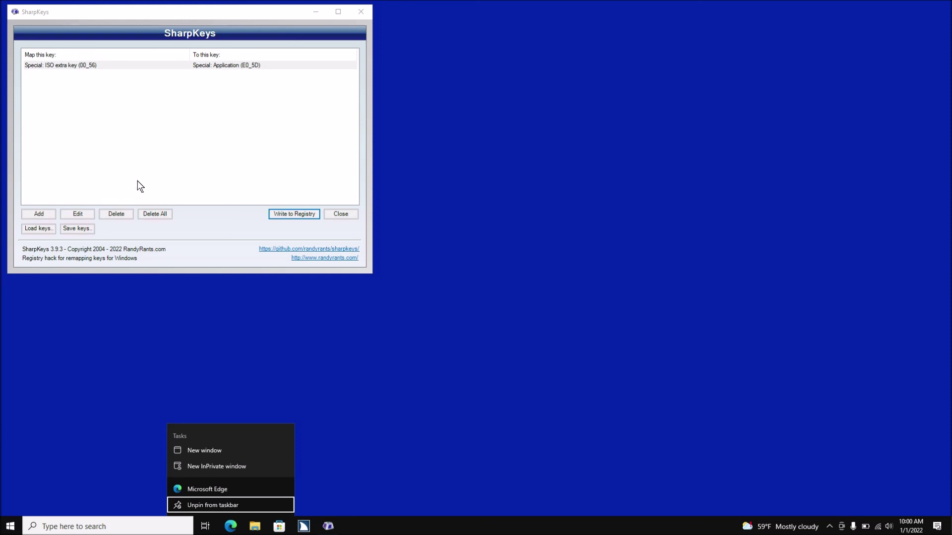